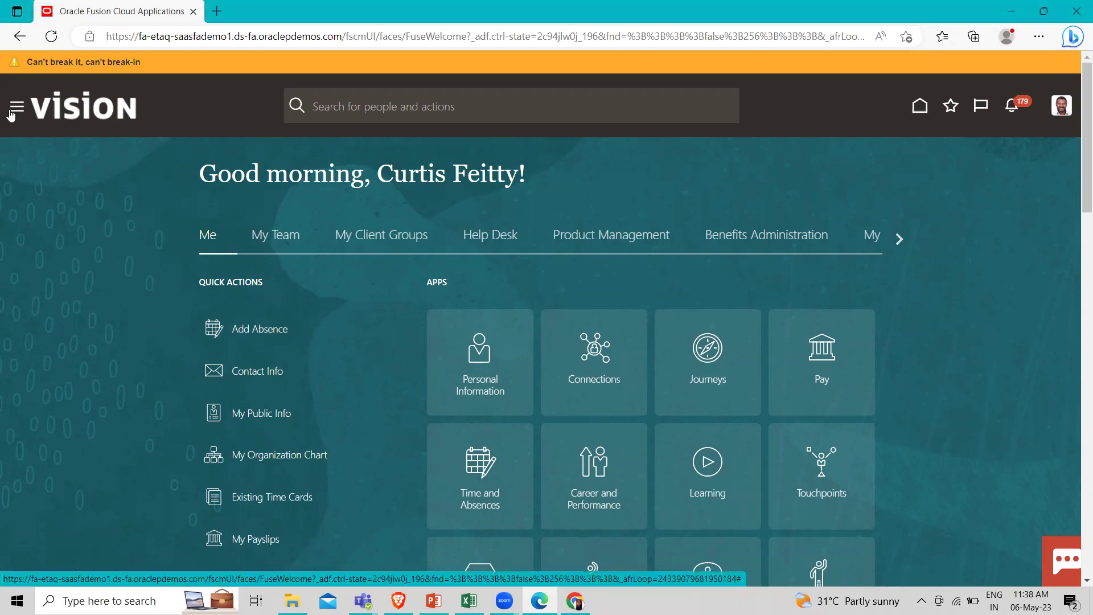
Step: Open Alerts Composer from the Tools group of the Navigator menu
click(11, 114)
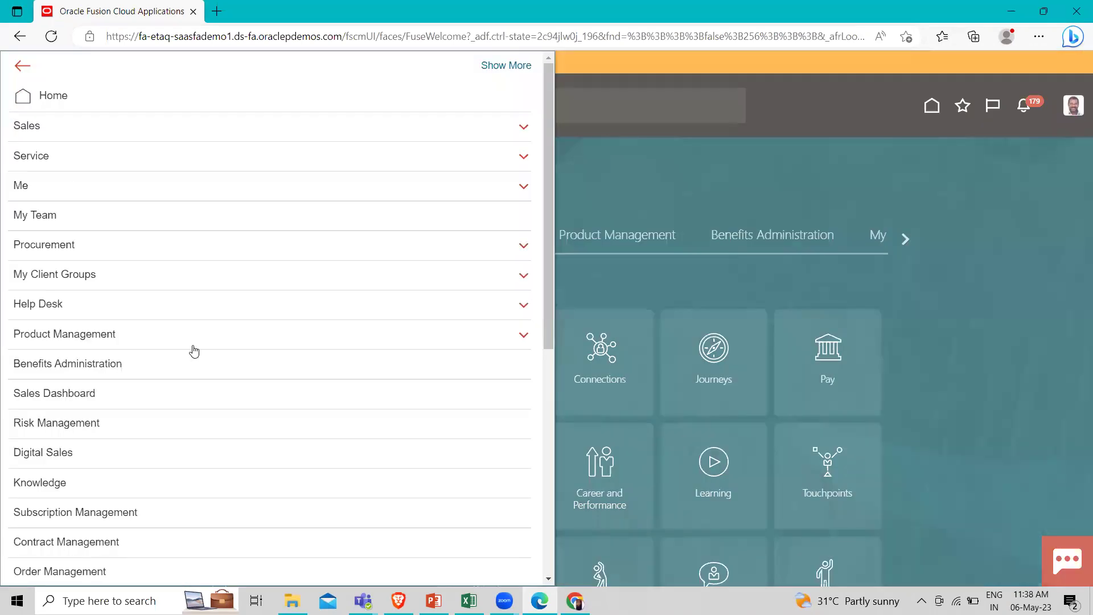
scroll(192, 349, down, 6)
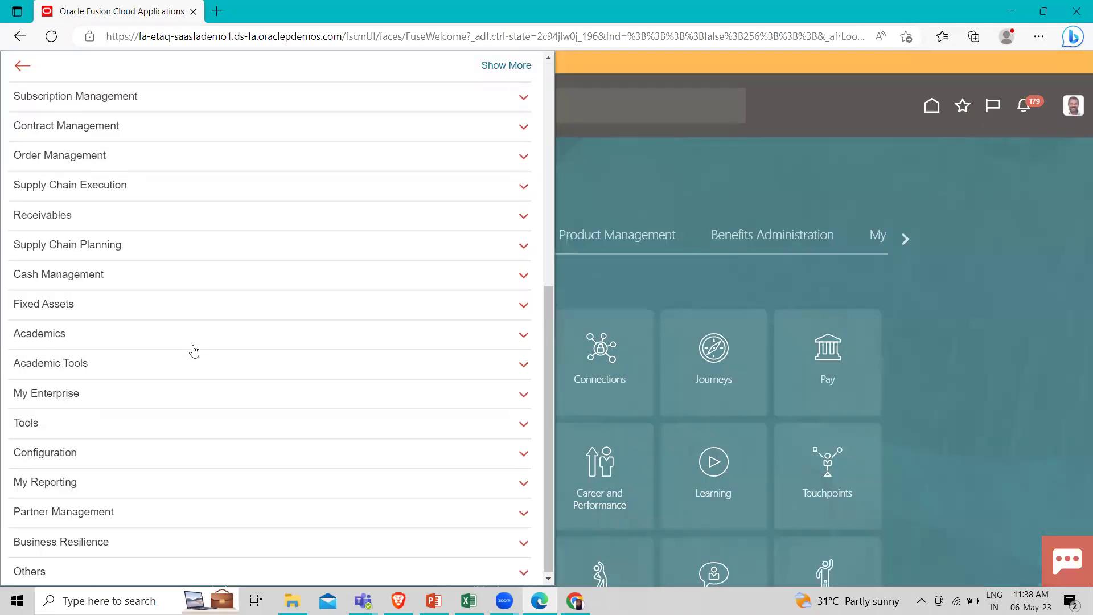
click(151, 421)
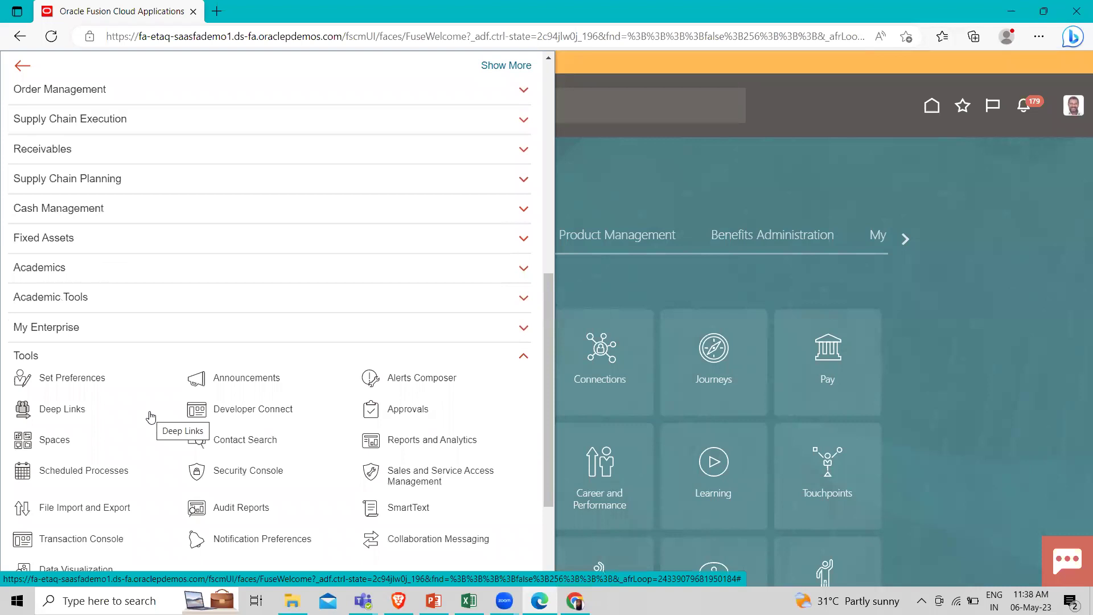
scroll(481, 393, down, 3)
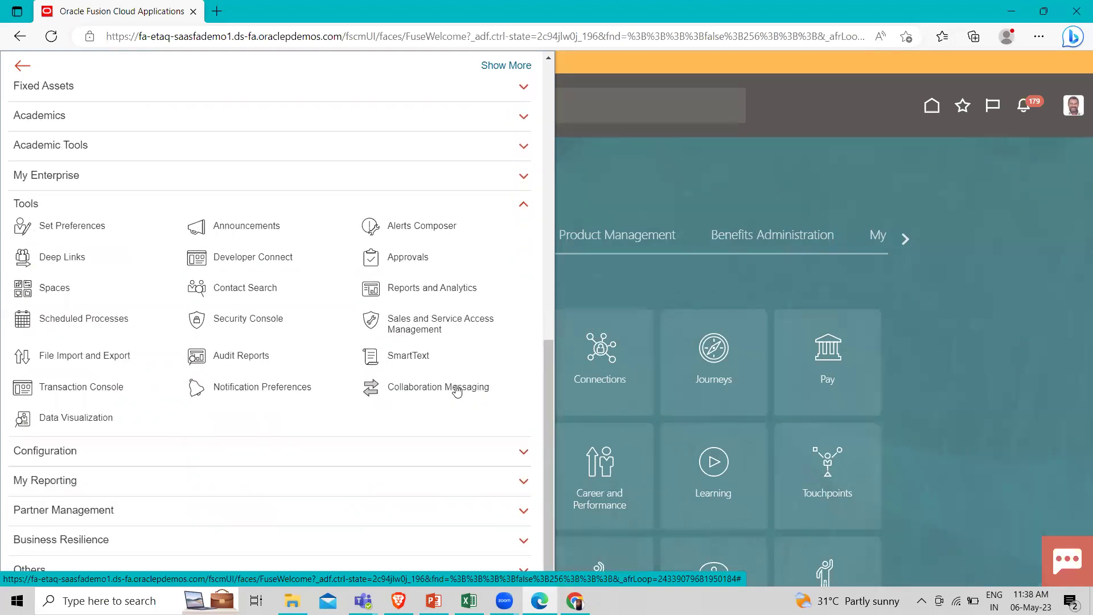
click(373, 226)
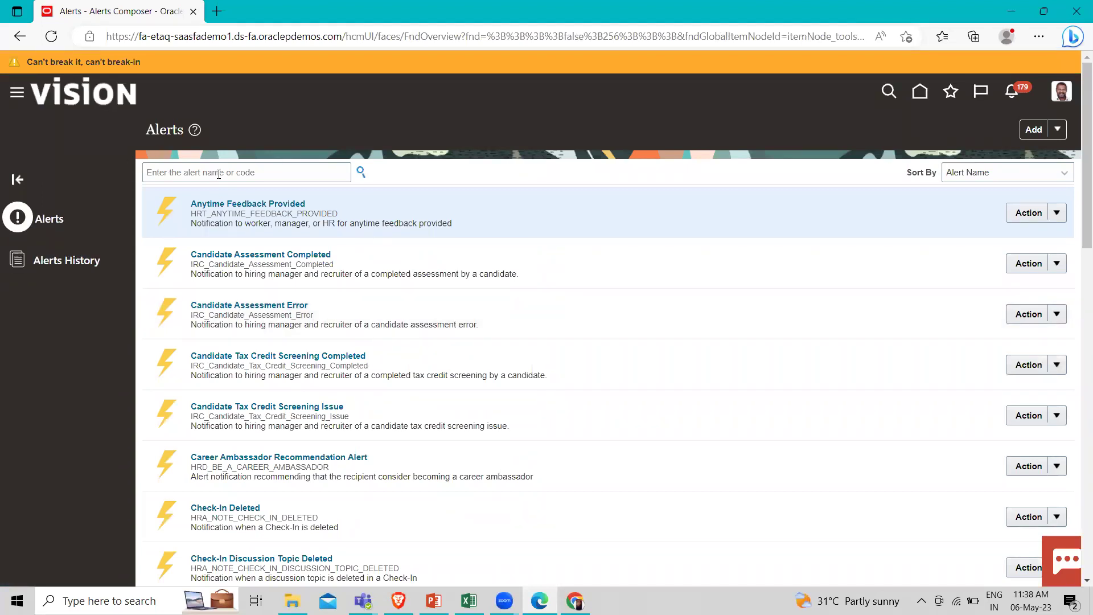
Step: Search the alerts list for 'check-in'
click(218, 174)
text(chec)
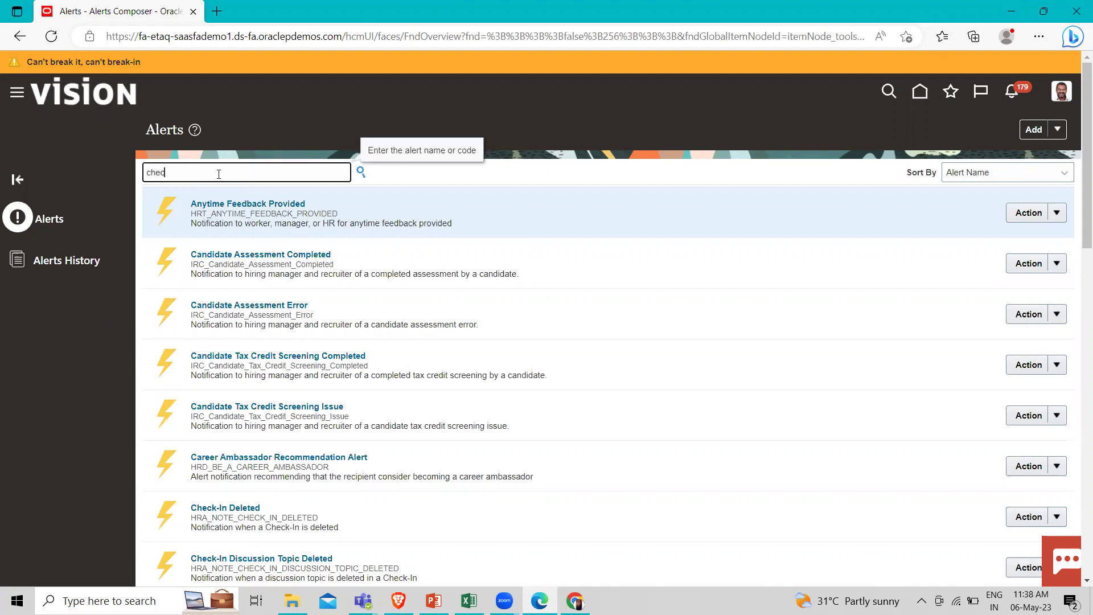
text(k)
text(-in)
click(361, 173)
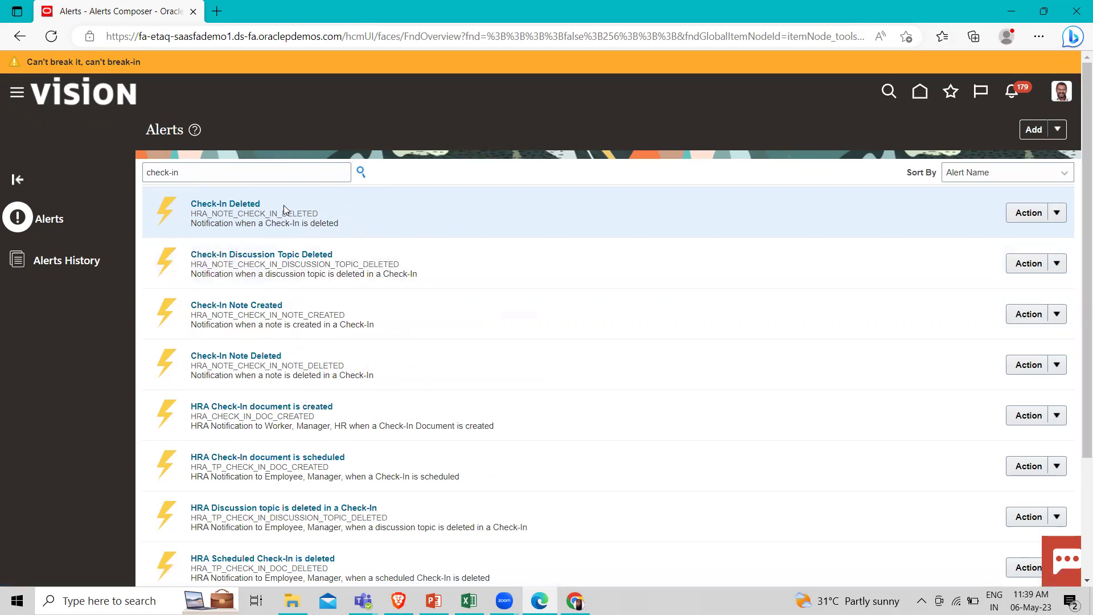
Step: Replace the search term with 'feedback' and run the search again
click(198, 174)
key(BackSpace)
key(BackSpace)
key(BackSpace)
key(BackSpace)
key(BackSpace)
key(BackSpace)
key(BackSpace)
key(BackSpace)
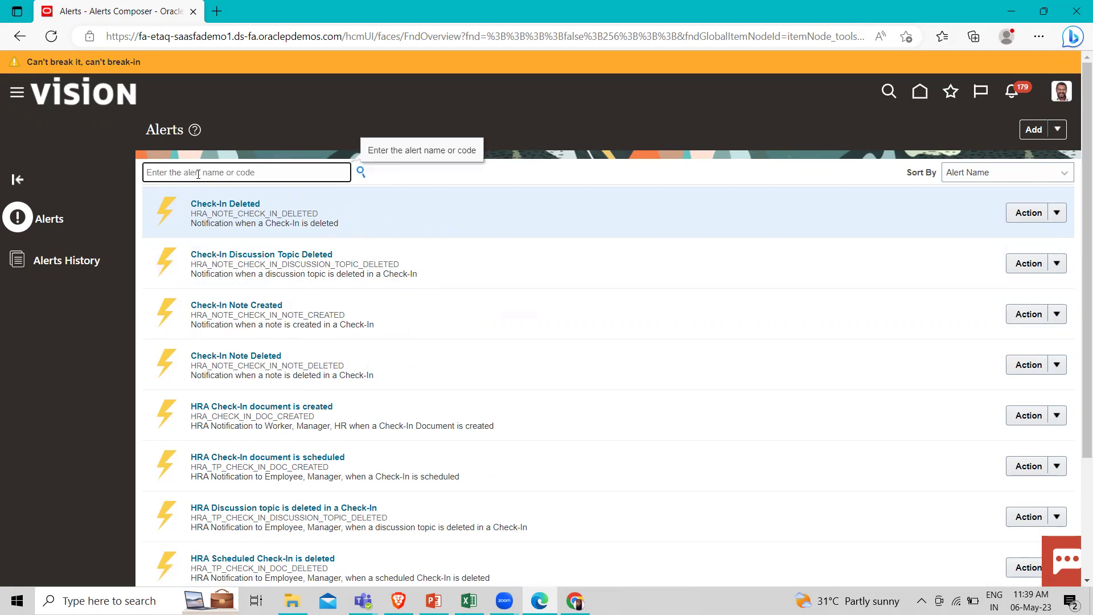
text(feedback)
click(361, 172)
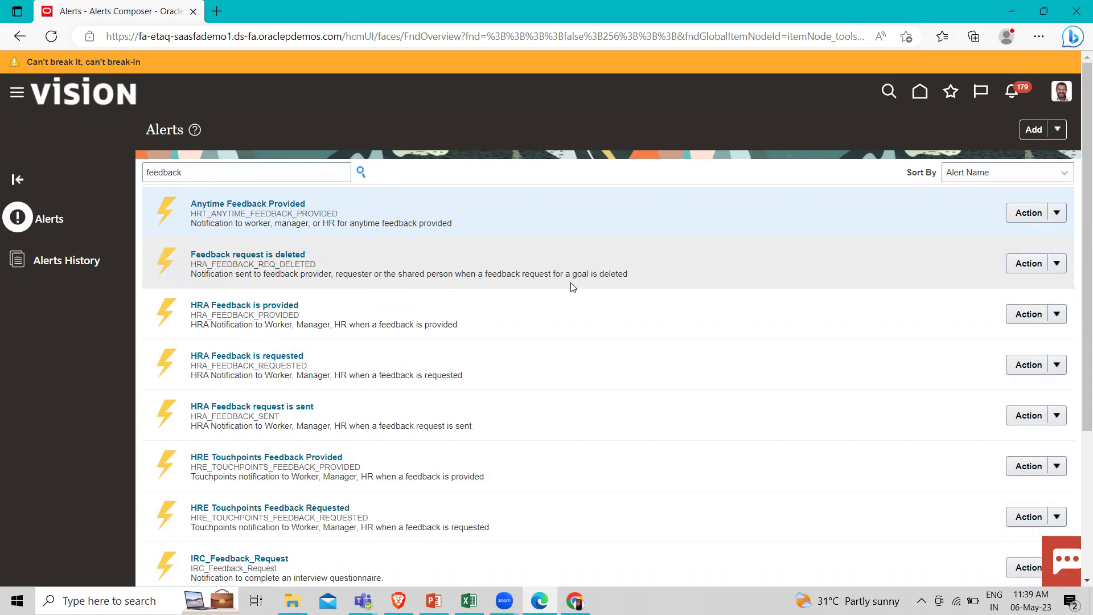
click(1056, 213)
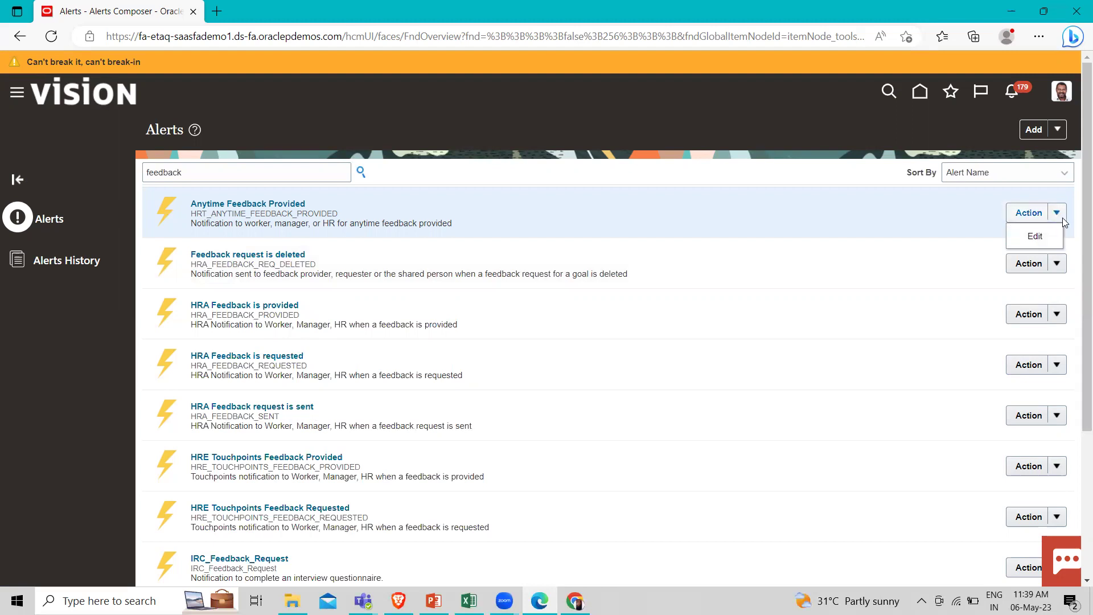
click(1036, 237)
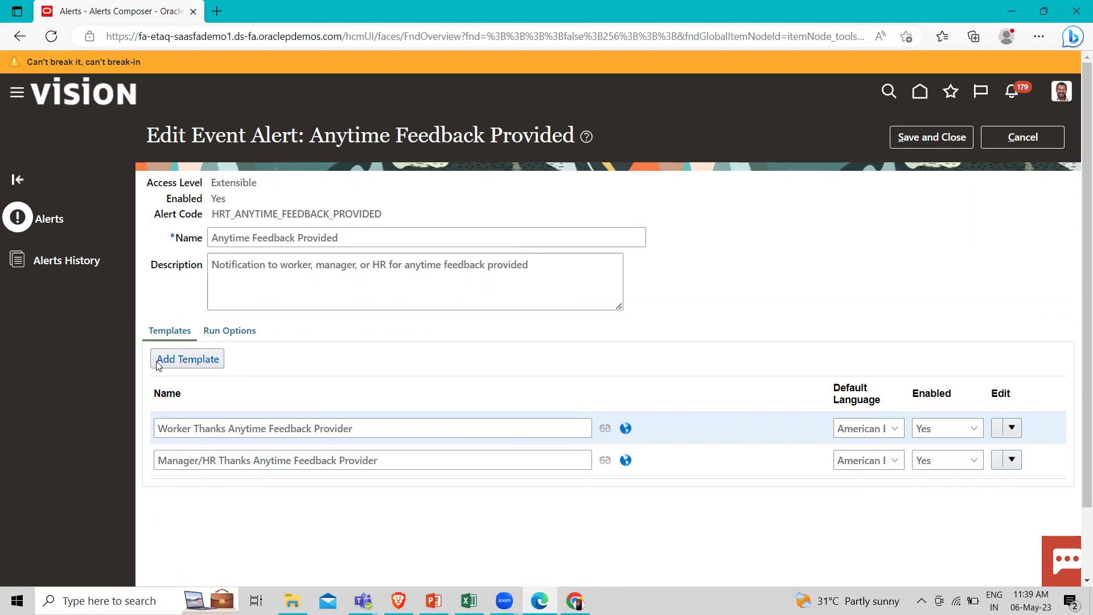
click(242, 332)
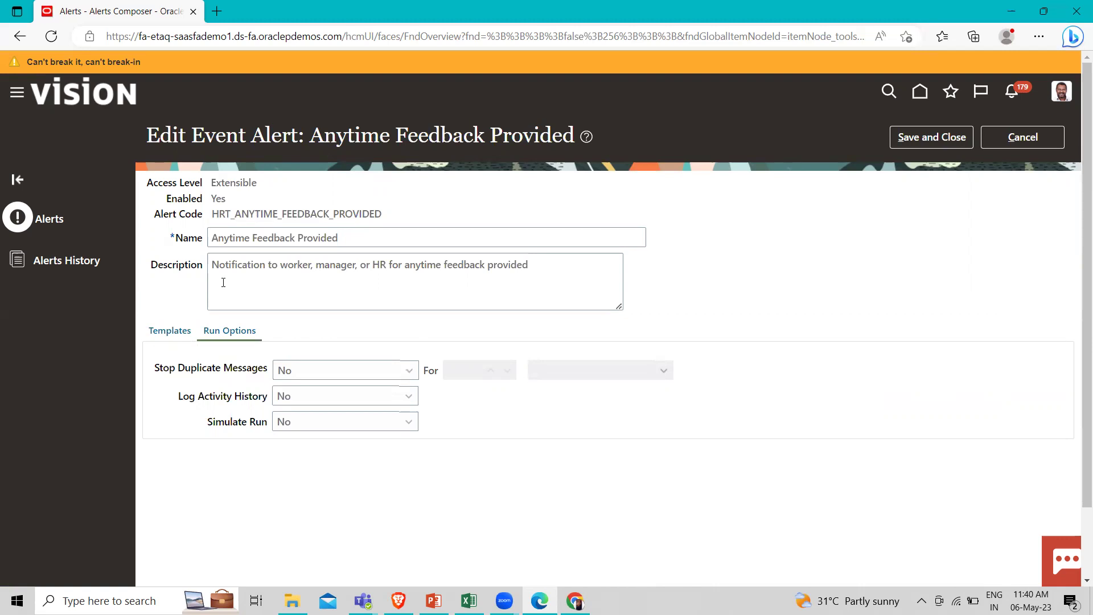
click(169, 336)
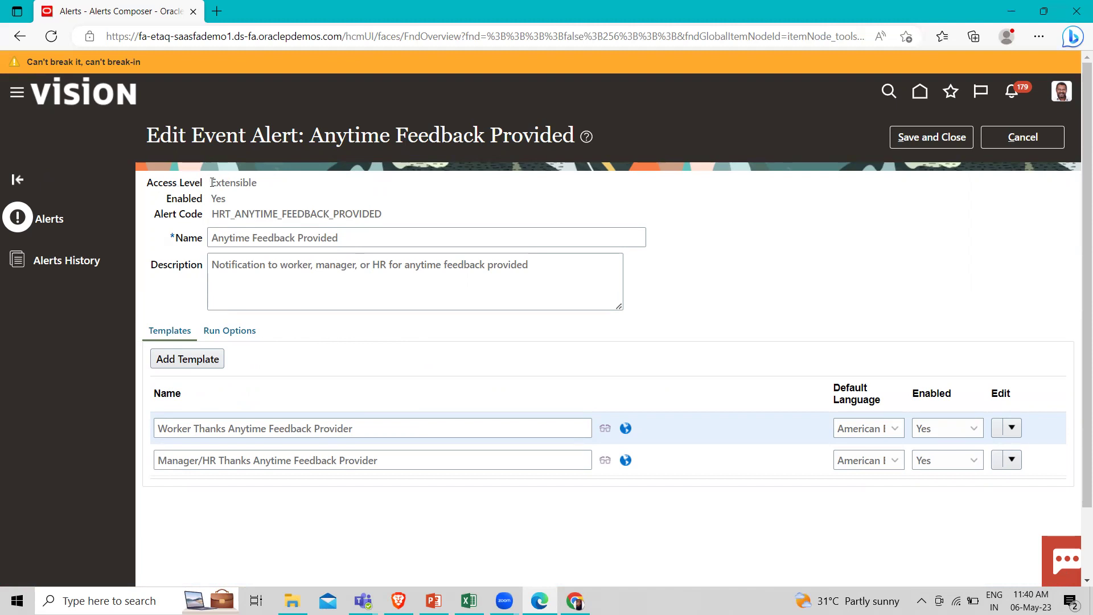
drag(212, 182, 260, 184)
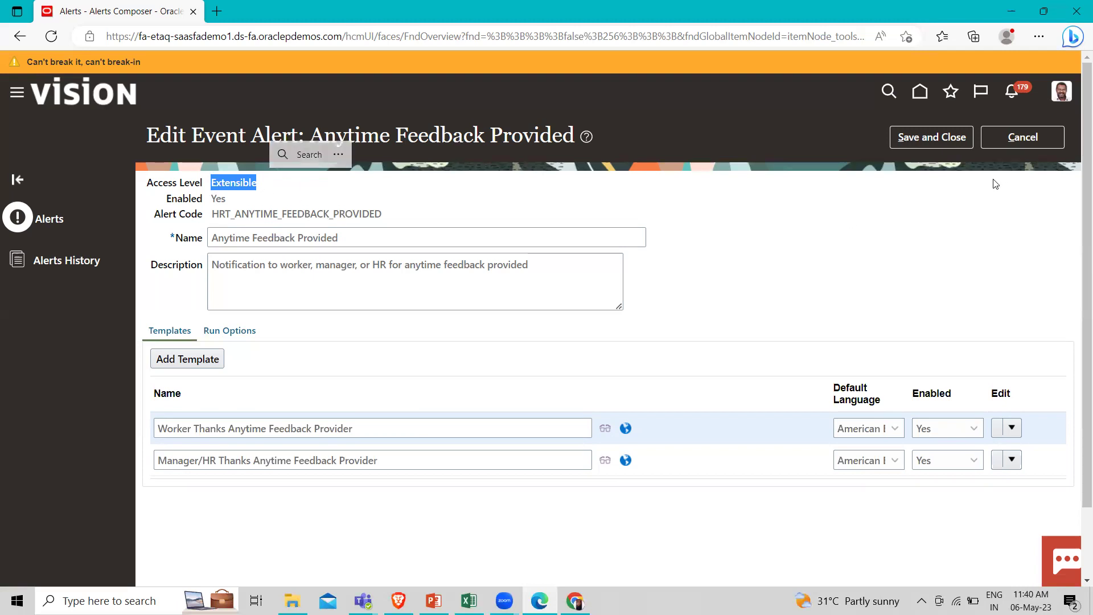
click(1053, 139)
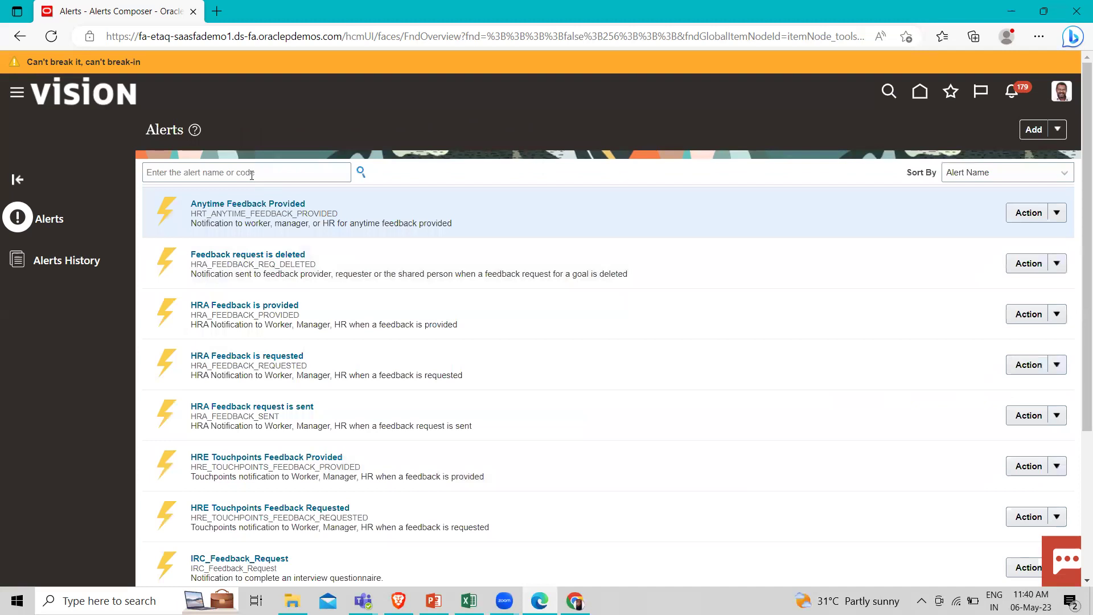
Step: Search the alerts list for 'Check-in'
click(252, 174)
text(Check)
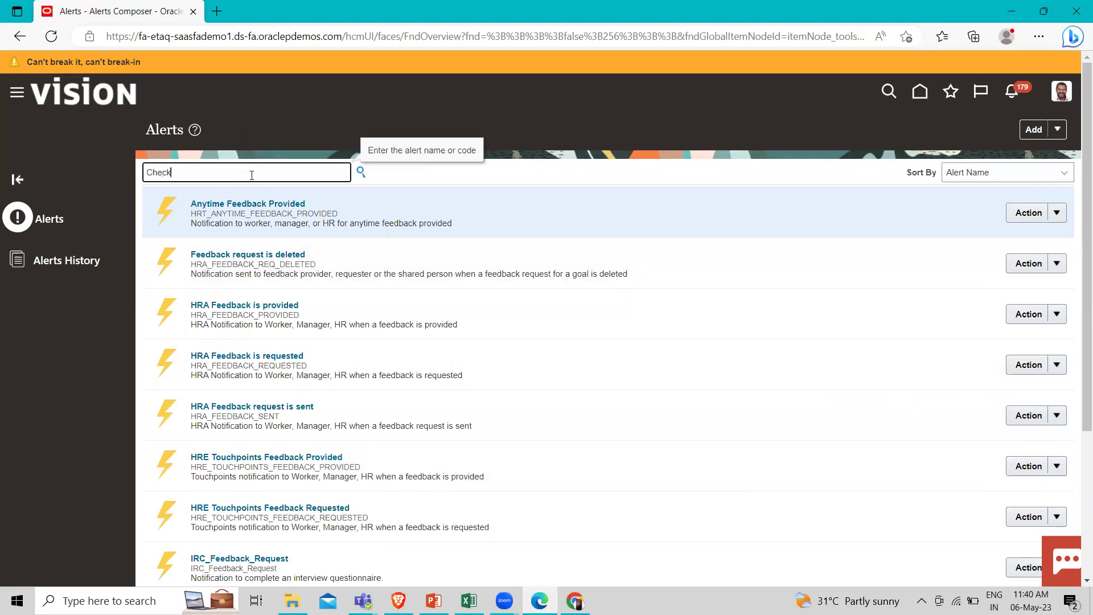
text(-in)
click(363, 171)
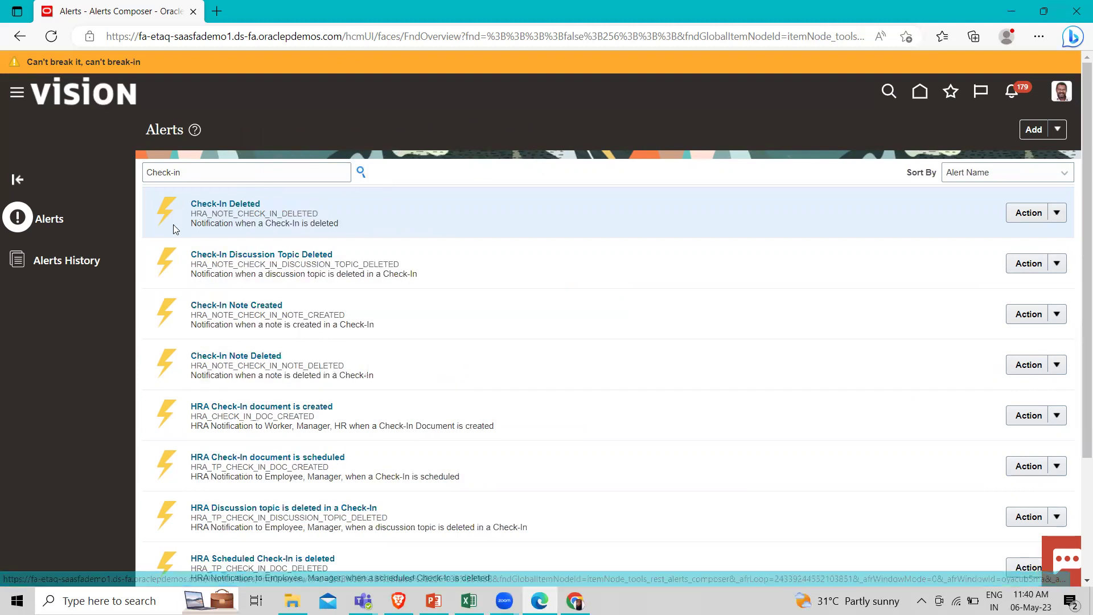
Step: Edit the Check-In Deleted alert and scroll down to its four templates
click(1045, 212)
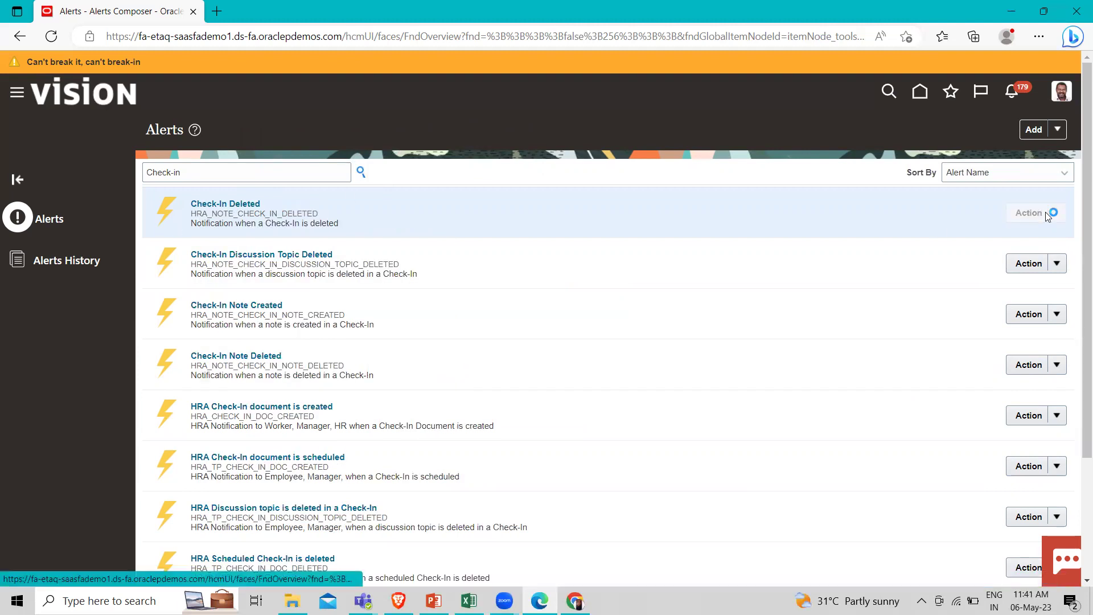
click(1058, 213)
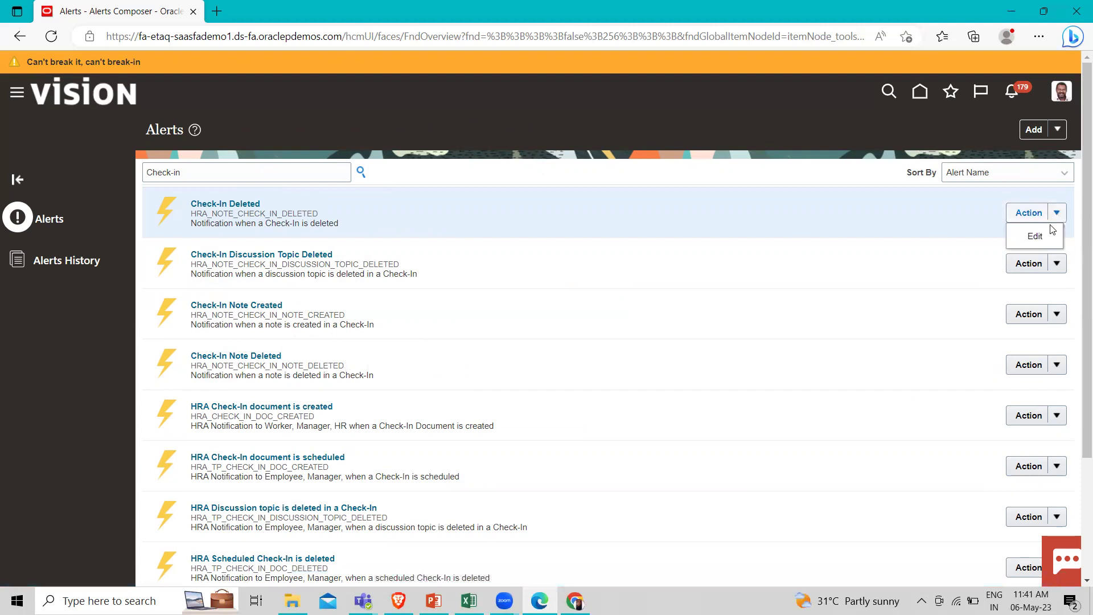
click(1032, 233)
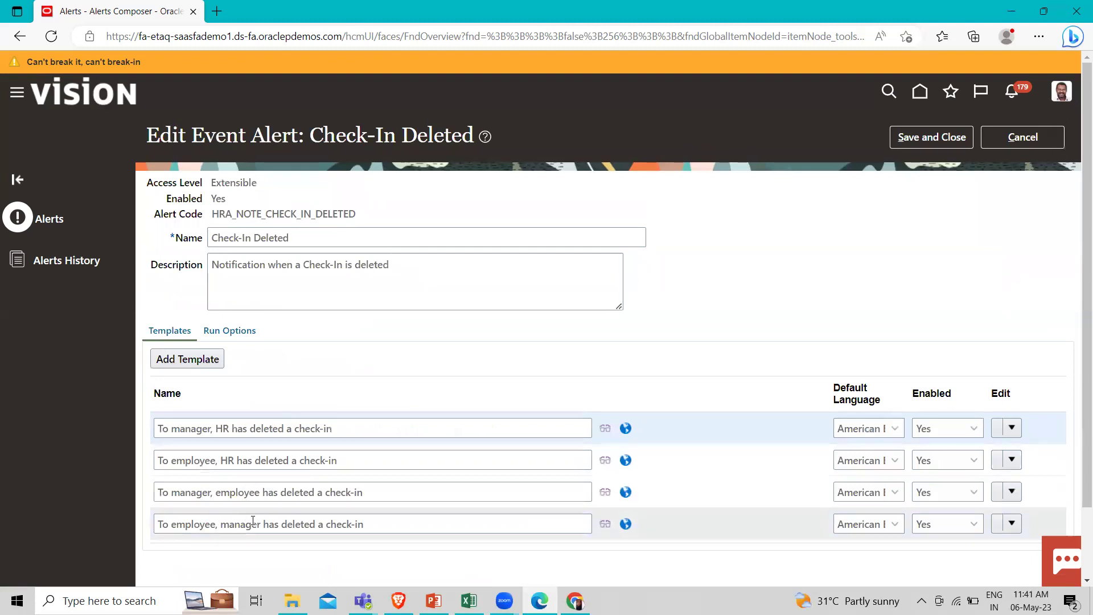
scroll(253, 521, down, 2)
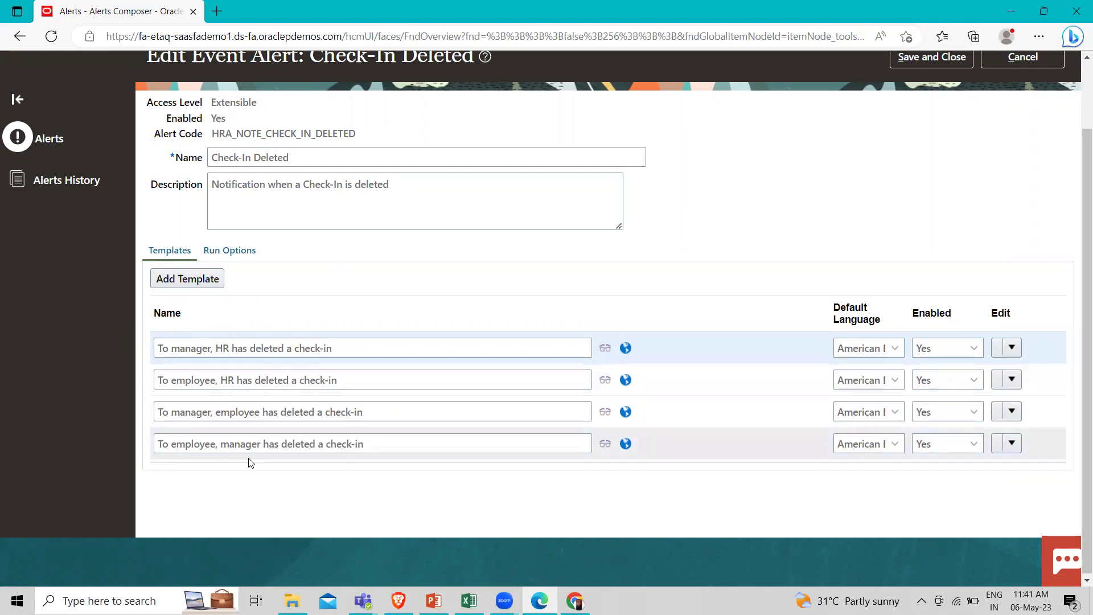
click(626, 348)
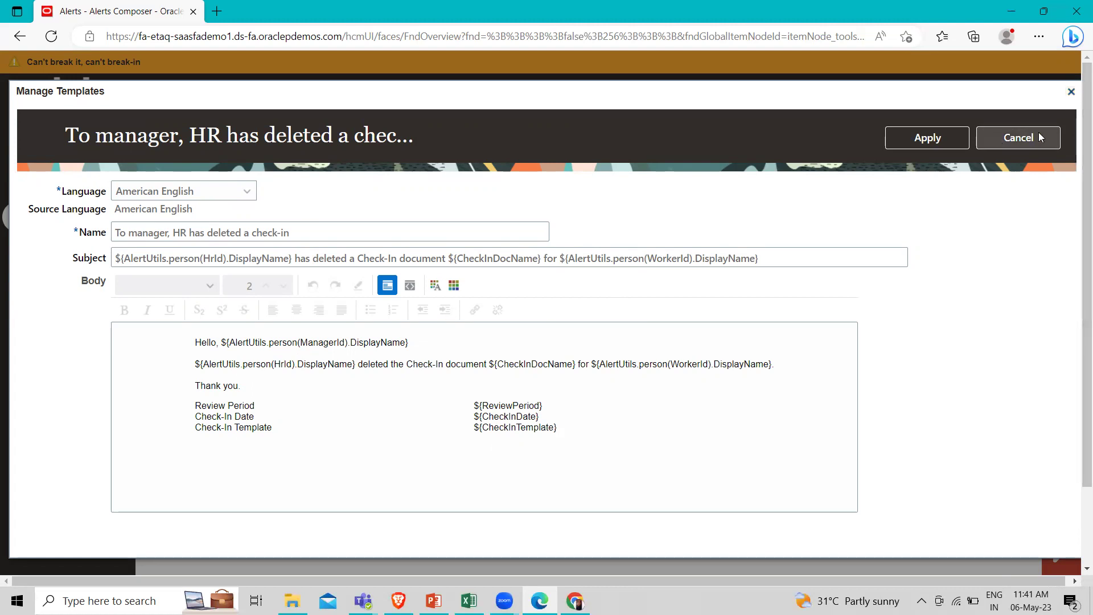
click(1071, 92)
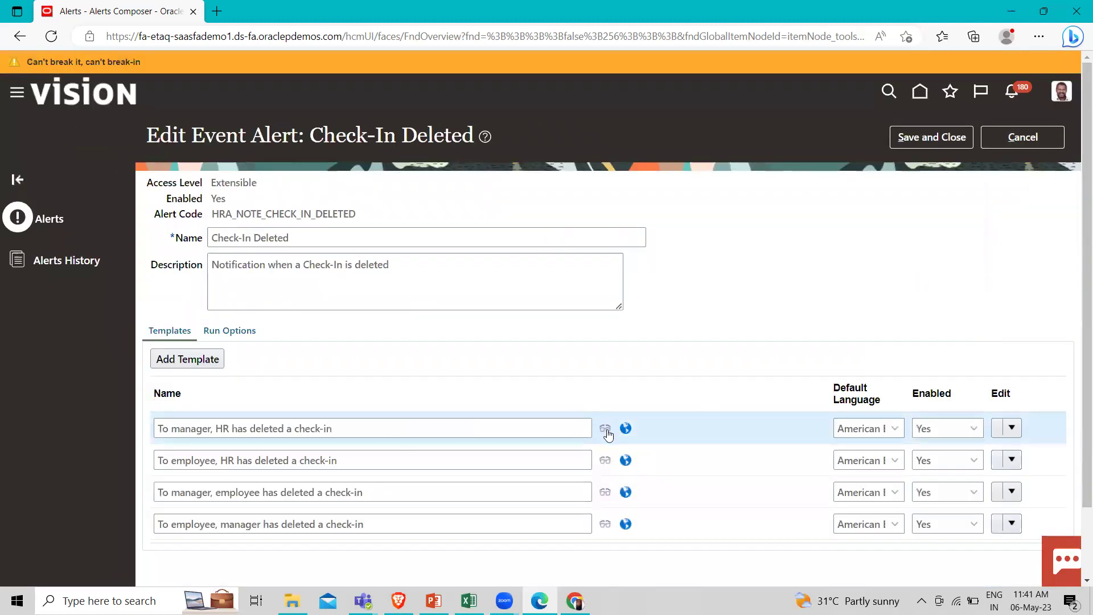
Step: Preview the manager-HR deleted check-in message, then cancel the alert editor without saving
click(606, 432)
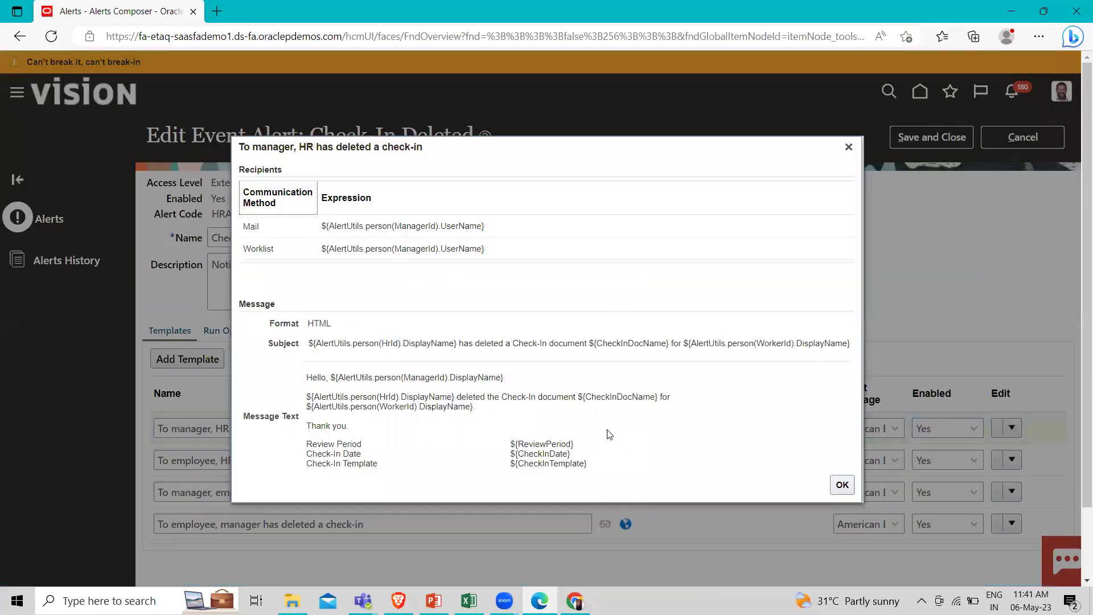
scroll(455, 321, down, 2)
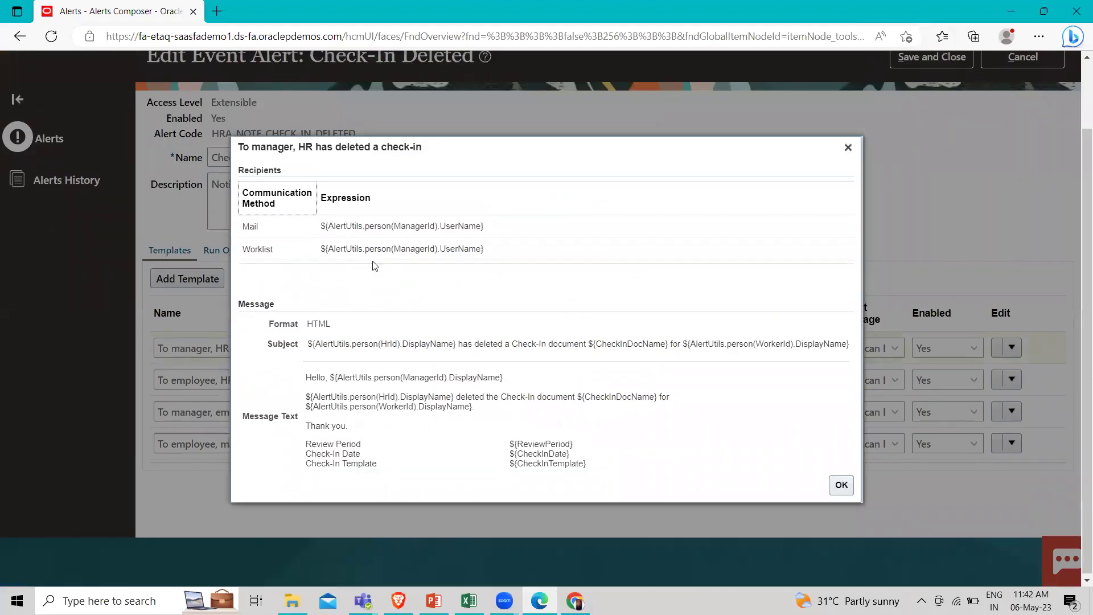
click(848, 148)
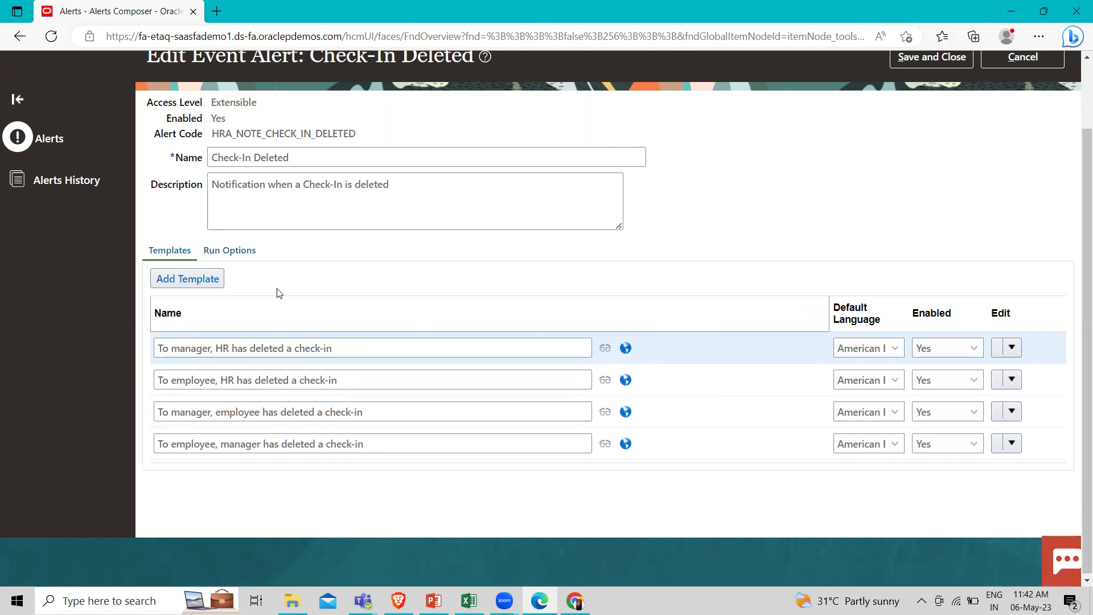
scroll(1019, 175, up, 2)
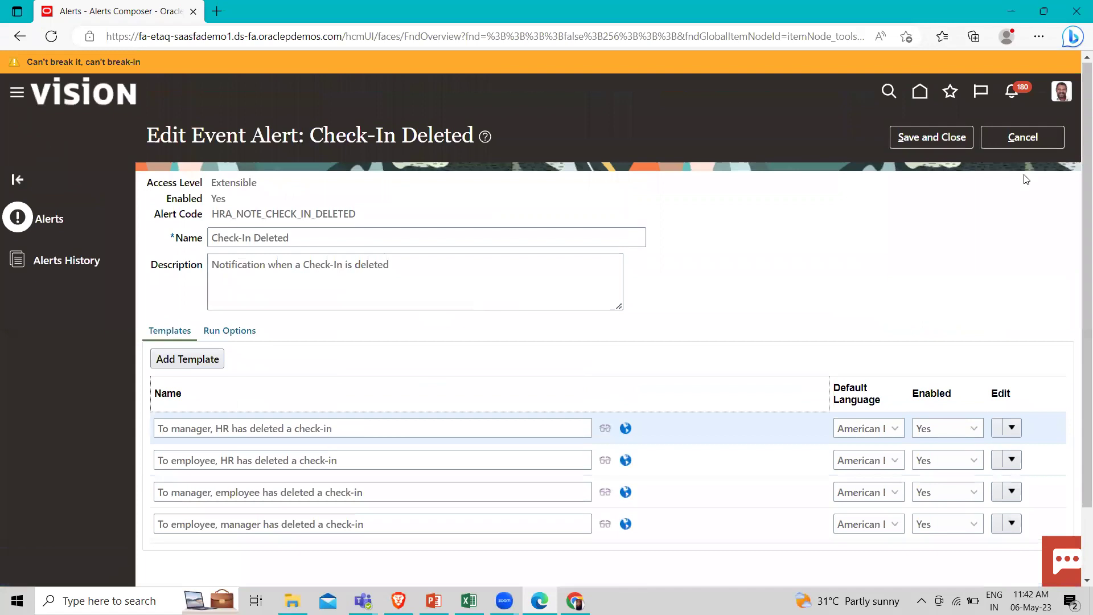
click(1018, 139)
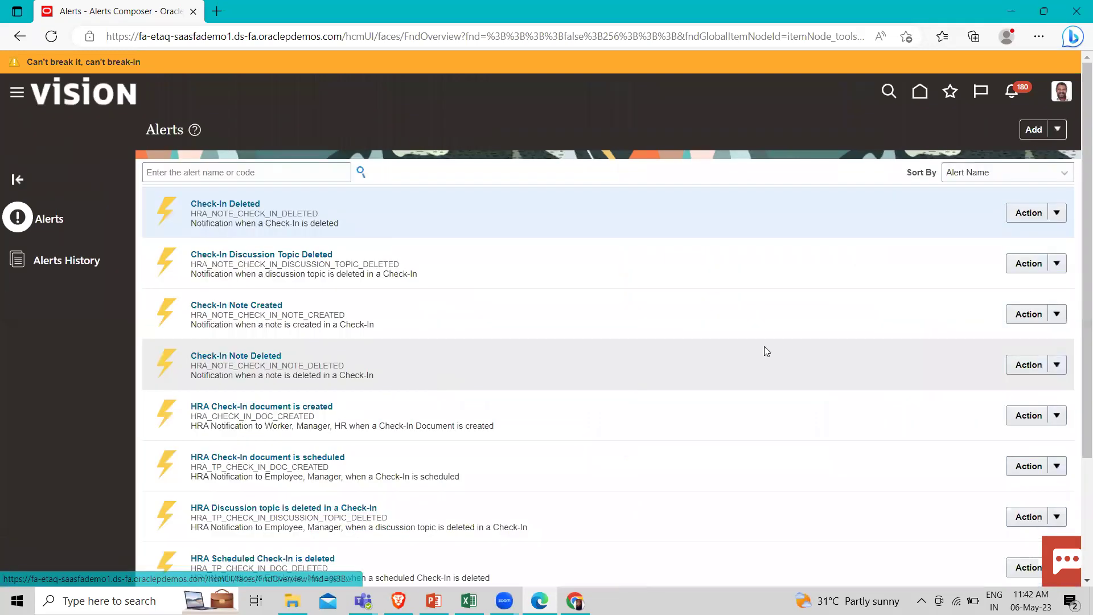